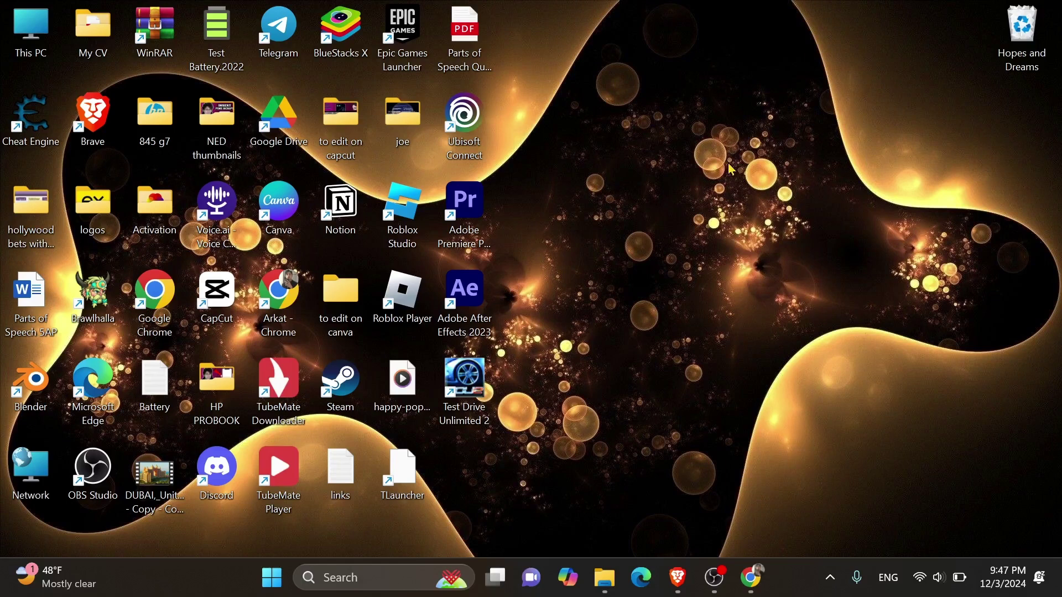
Launch Chrome, paste-and-go the NinjaTrader 8 'Saving Chart Defaults and Templates' link, and maximize
double_click(282, 292)
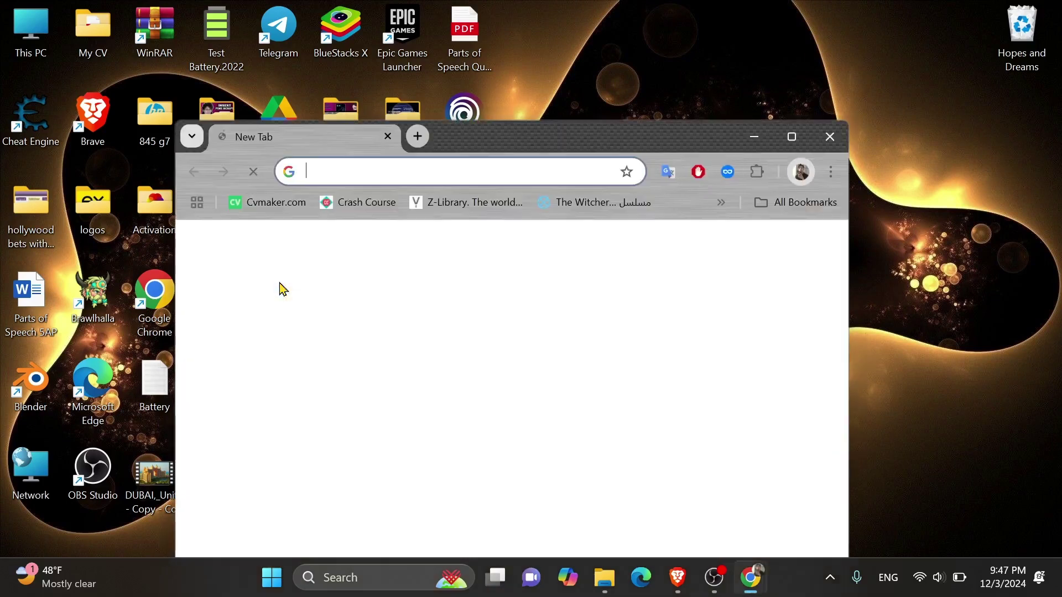
right_click(395, 178)
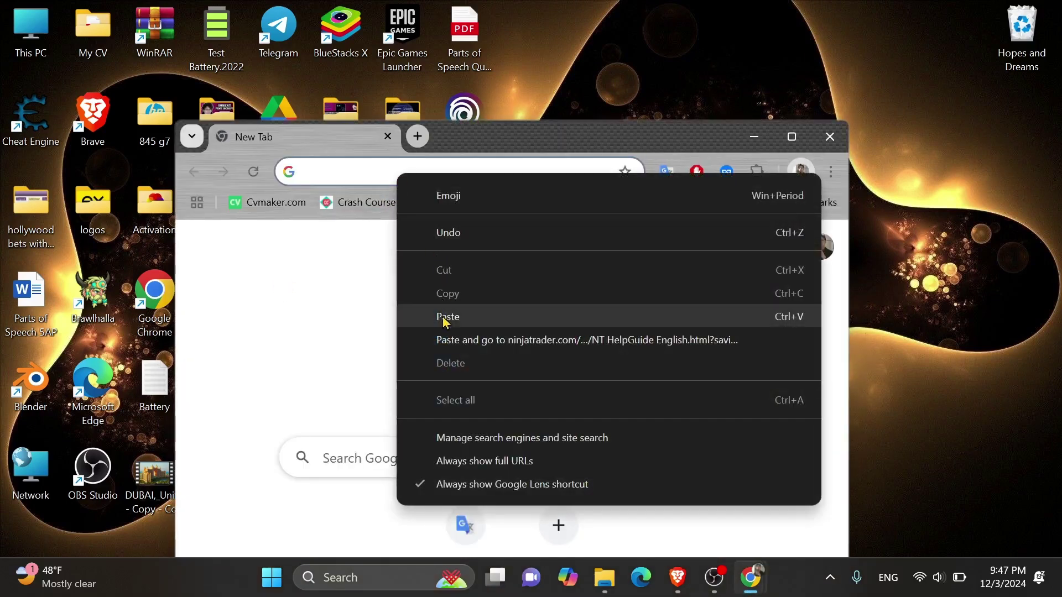
left_click(448, 315)
left_click(791, 137)
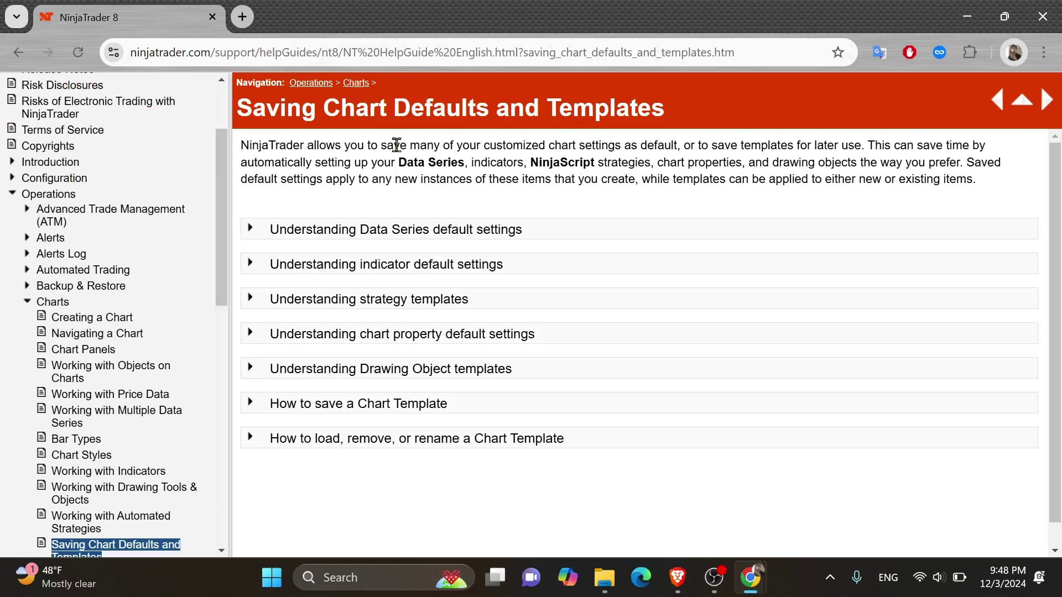
scroll(429, 148, "down", 1)
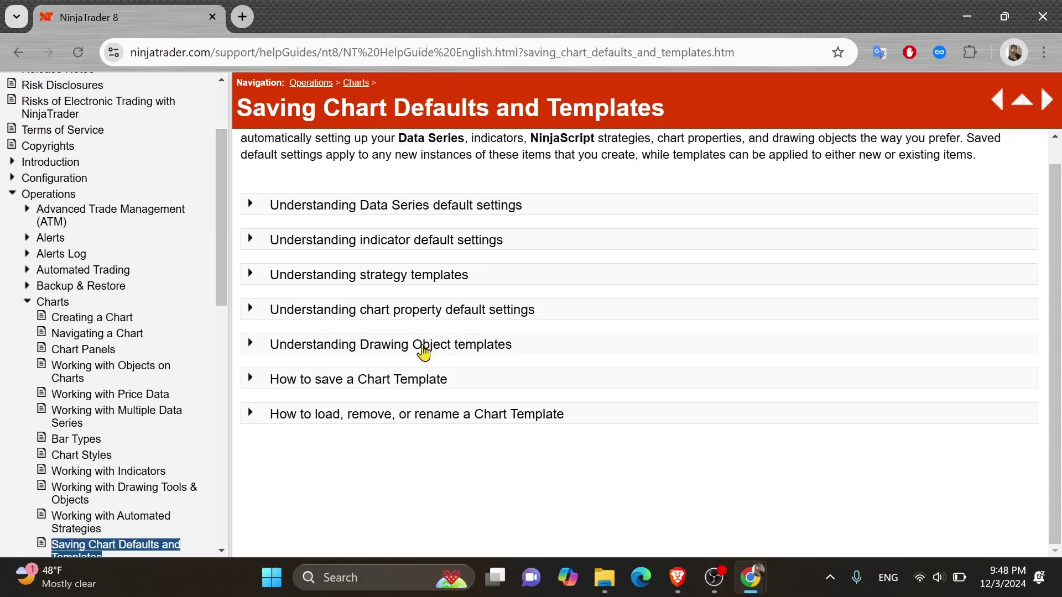
scroll(392, 170, "up", 1)
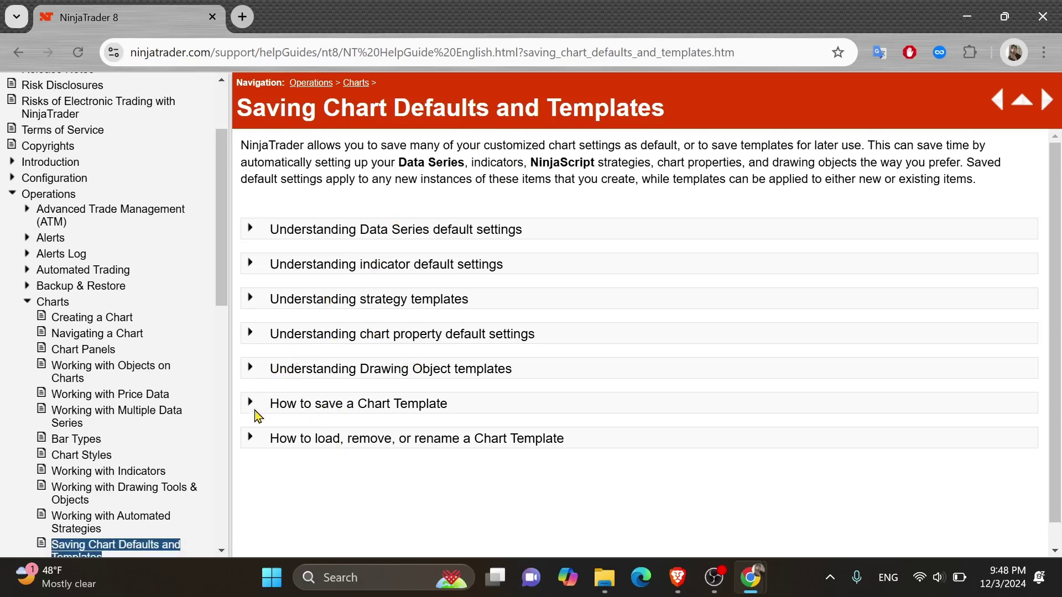
Expand 'How to save a Chart Template'; highlight steps 1–2 and the MyChartTemplate example sentence
left_click(250, 405)
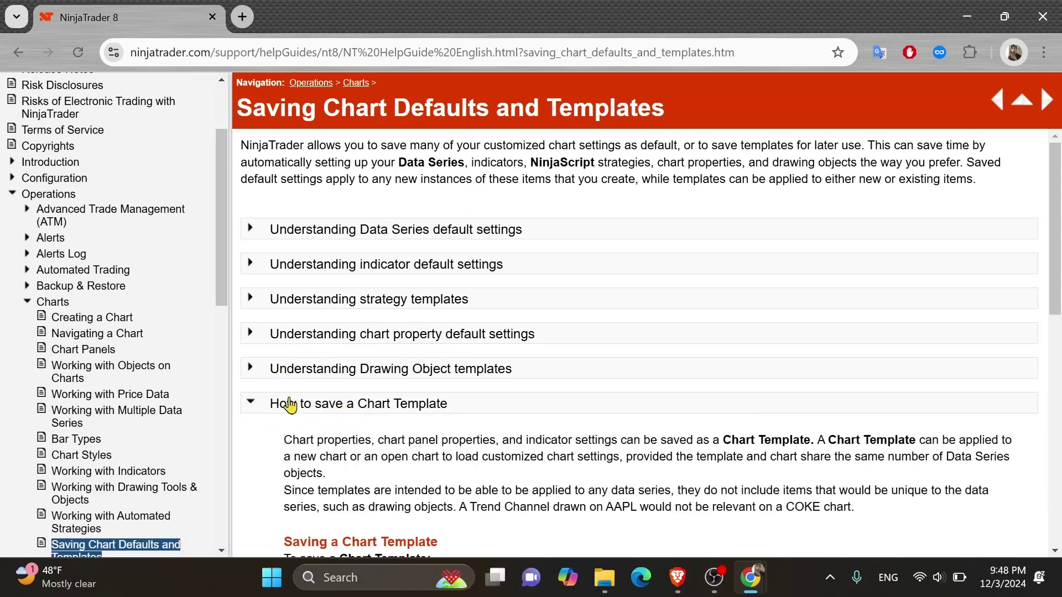
scroll(352, 399, "down", 3)
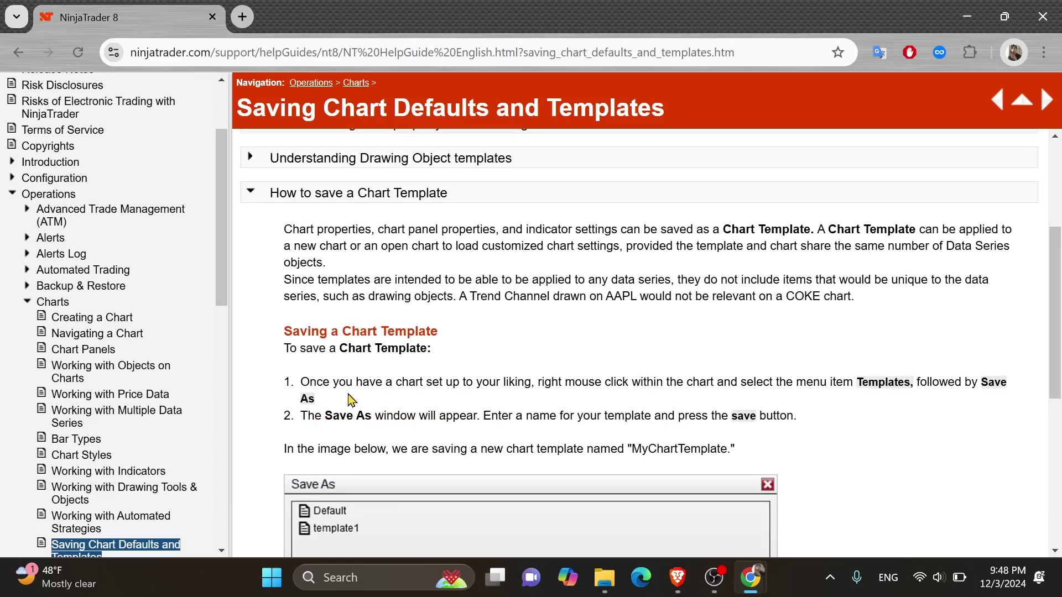
scroll(352, 341, "down", 1)
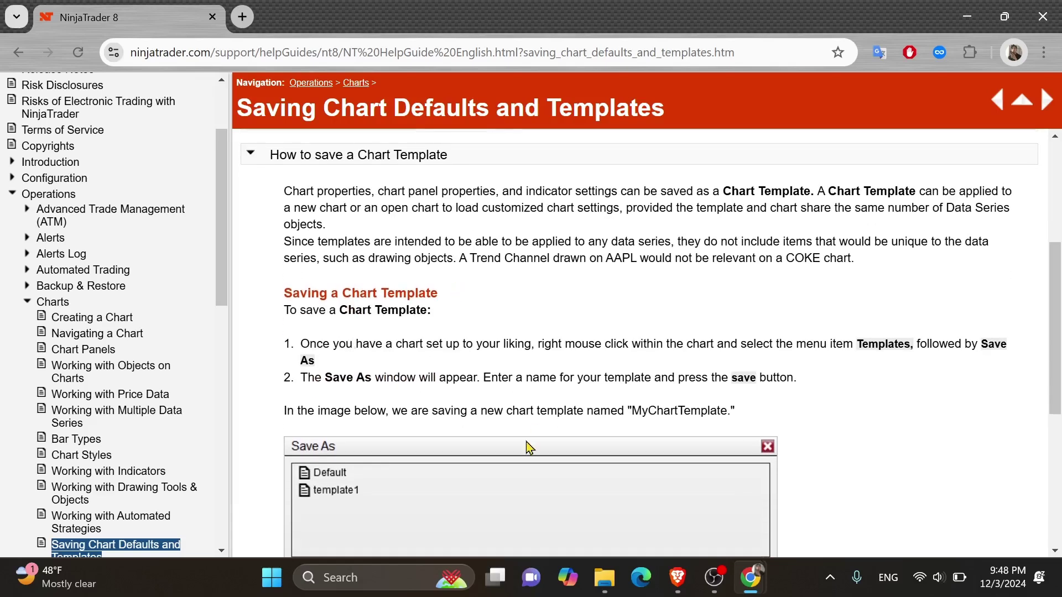
scroll(529, 447, "down", 3)
scroll(529, 447, "up", 2)
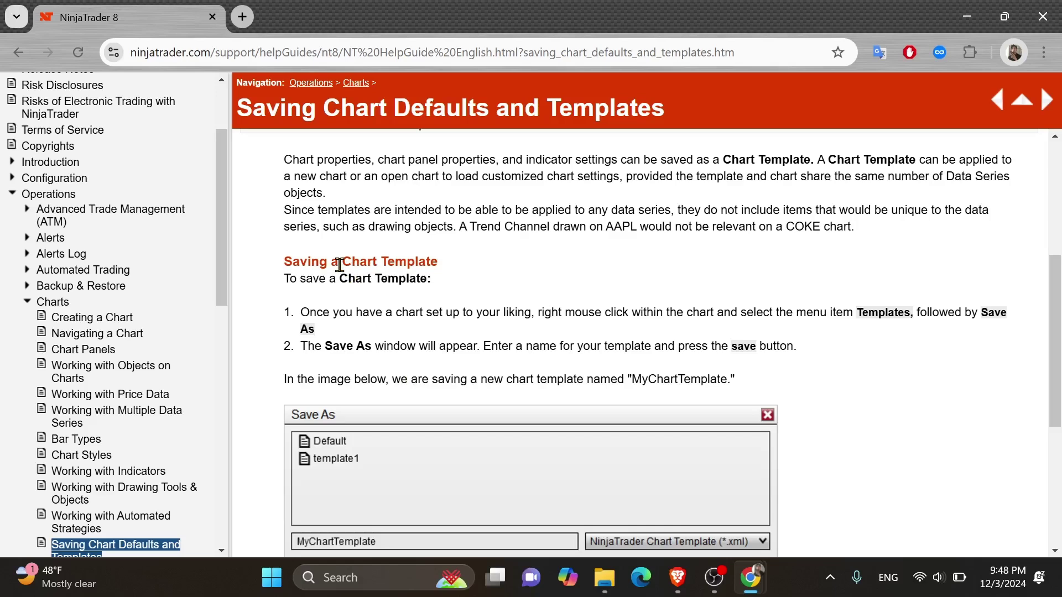
triple_click(341, 315)
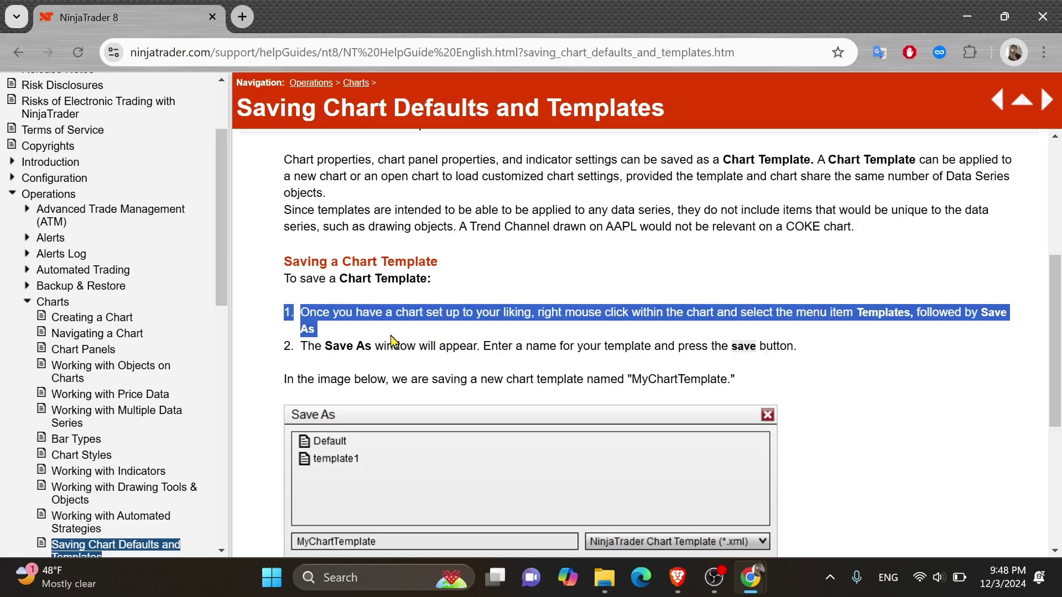
triple_click(362, 345)
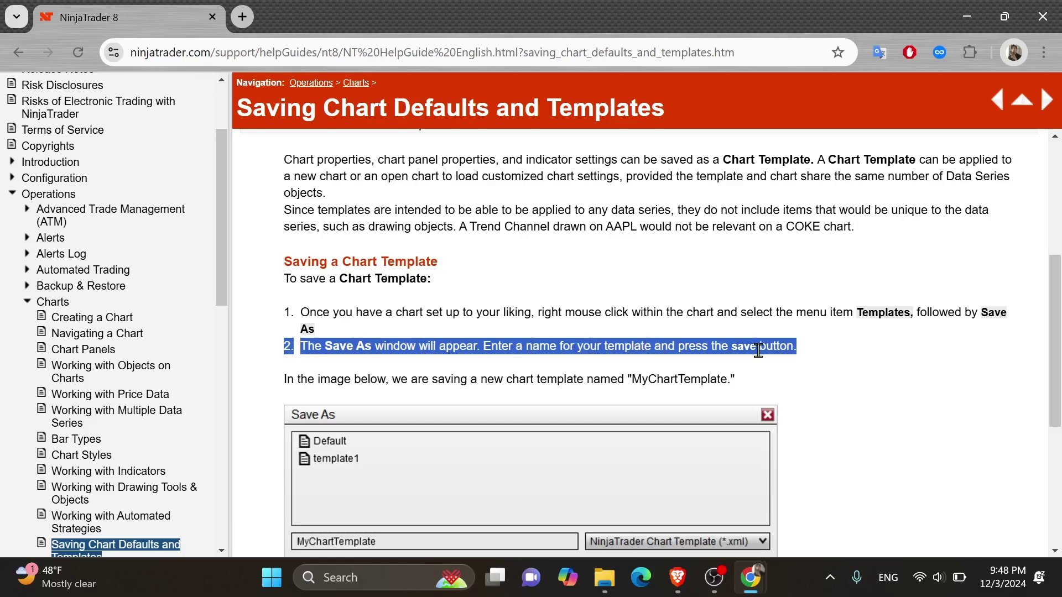
double_click(441, 378)
left_click(441, 379)
scroll(442, 378, "down", 1)
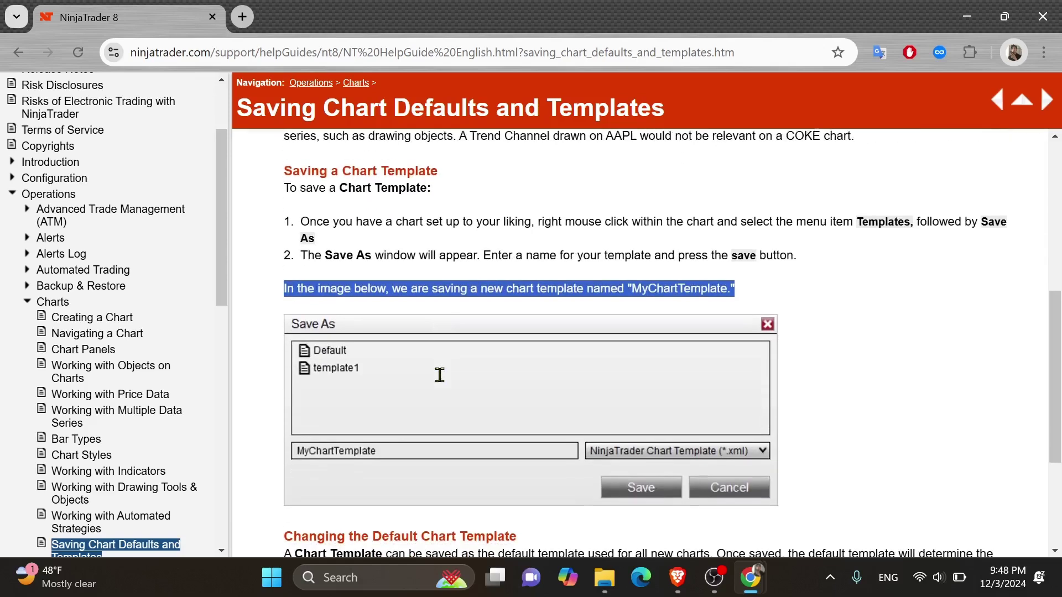
scroll(629, 280, "down", 1)
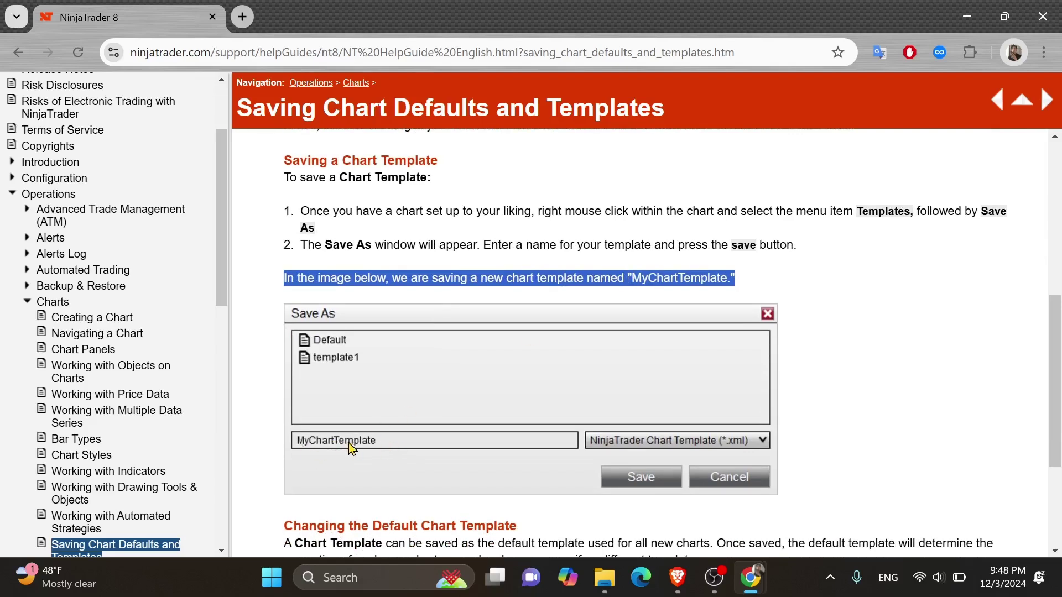
scroll(499, 475, "down", 2)
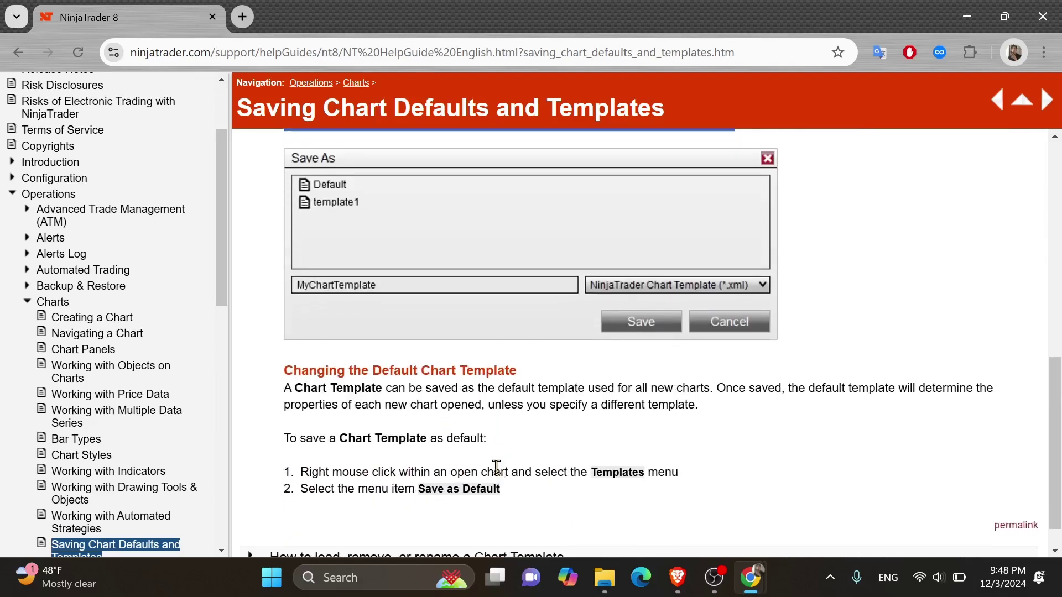
Highlight the 'Changing the Default Chart Template' heading and its explanatory paragraph, then clear the highlight
triple_click(440, 373)
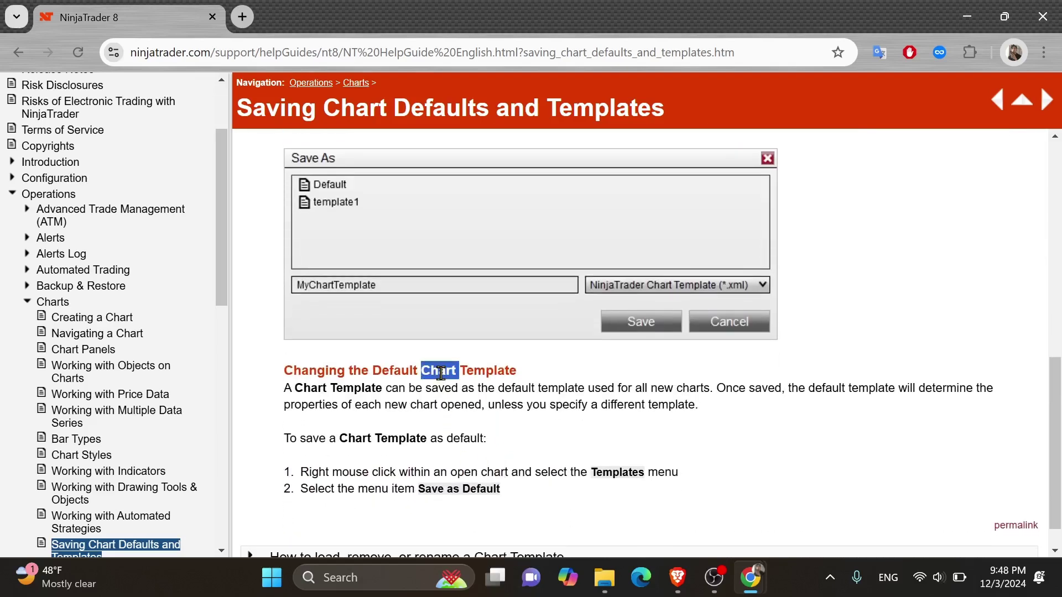
triple_click(356, 387)
scroll(497, 396, "down", 1)
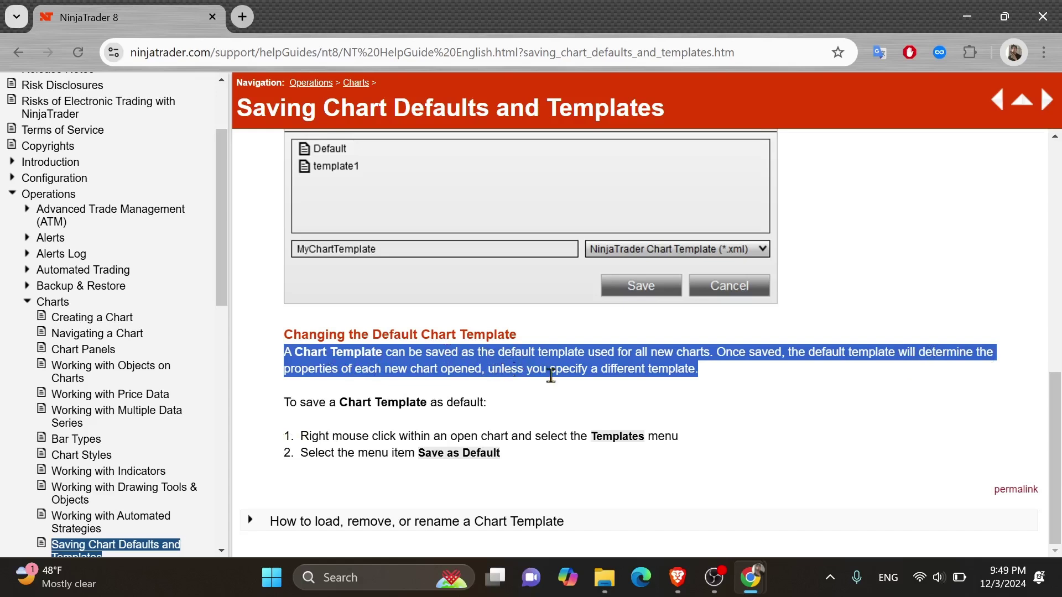
left_click(676, 395)
Highlight the 'To save a Chart Template as default' line and its steps 1 and 2
triple_click(372, 401)
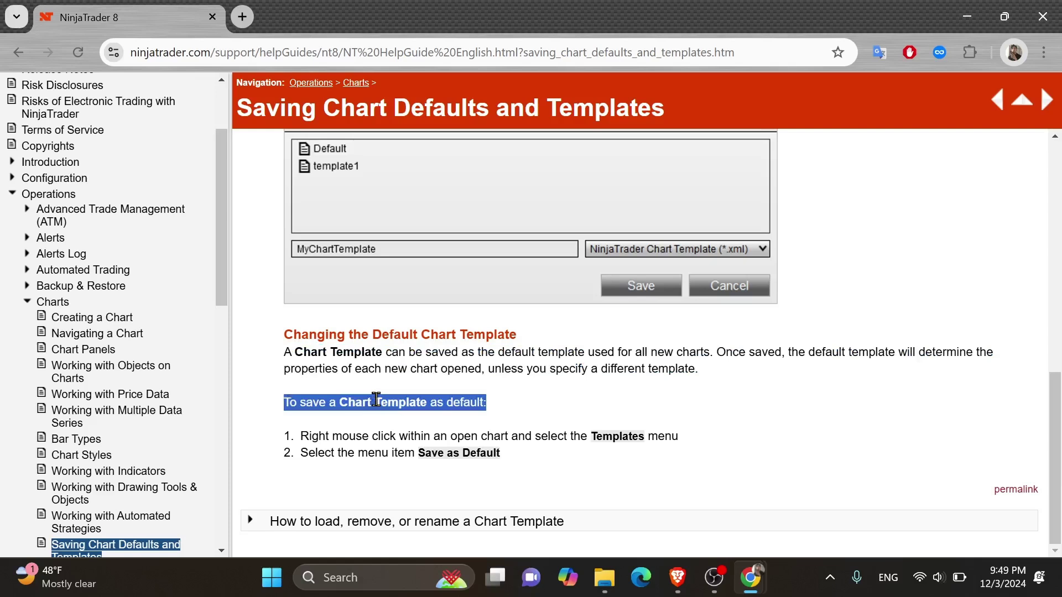
triple_click(346, 439)
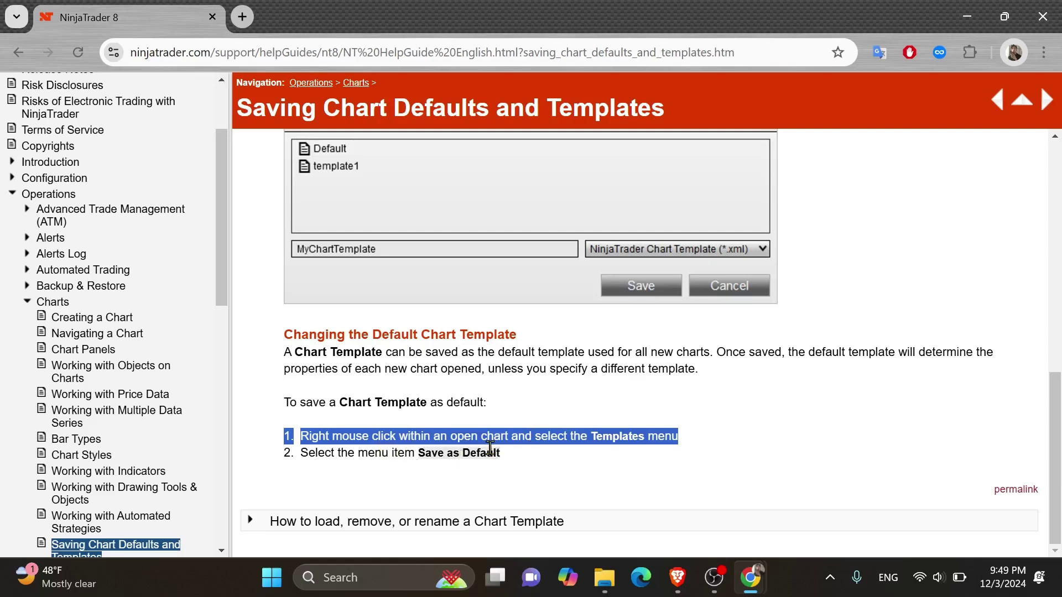
triple_click(490, 453)
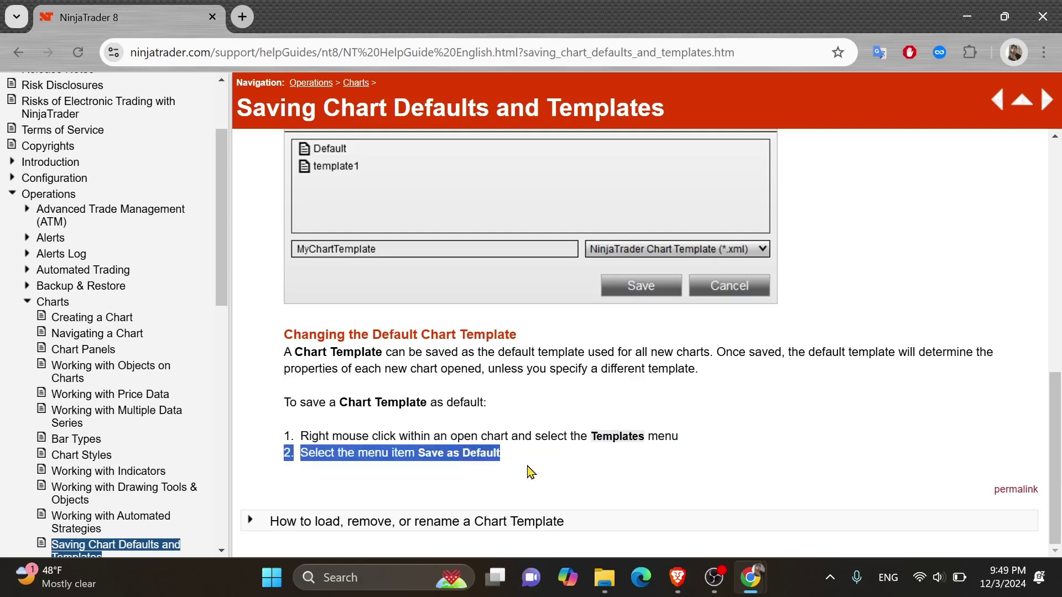